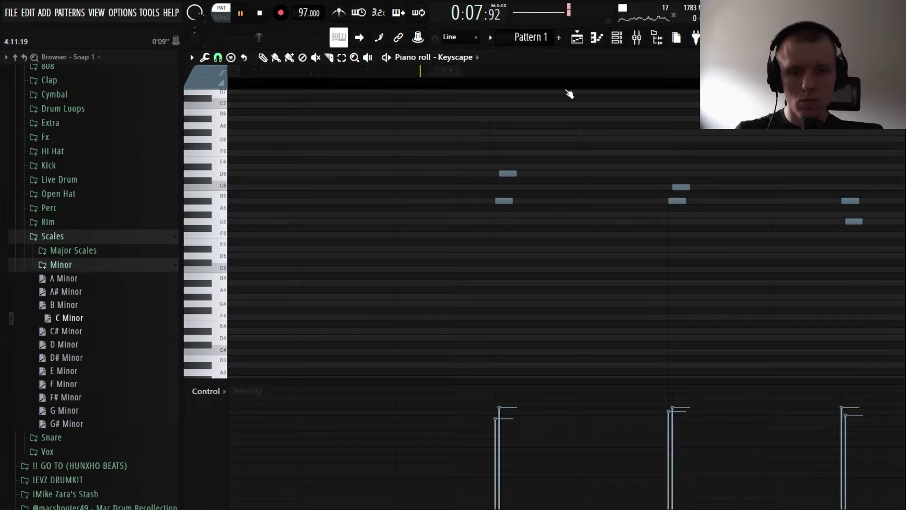
Step: Stop playback of the Keyscape chords and switch to the Nexus3.39 piano roll
scroll(569, 95, down, 5)
key(space)
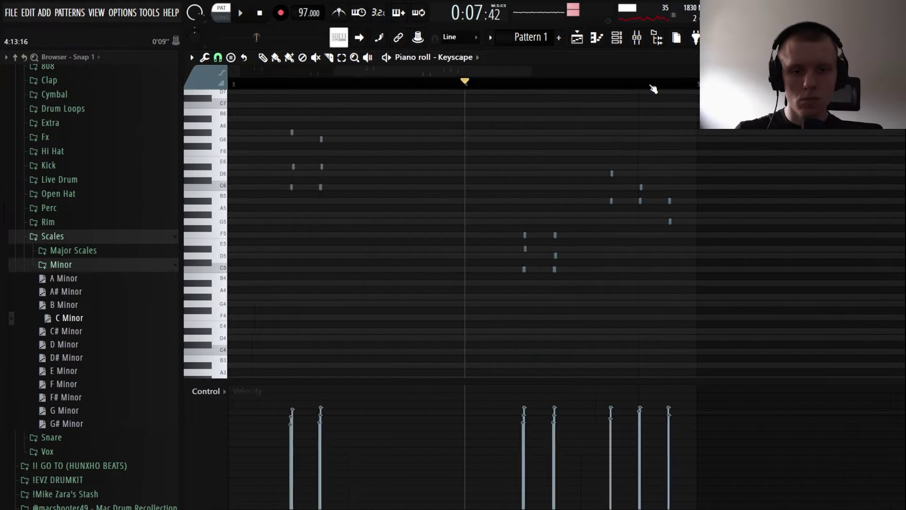
key(F7)
key(F7)
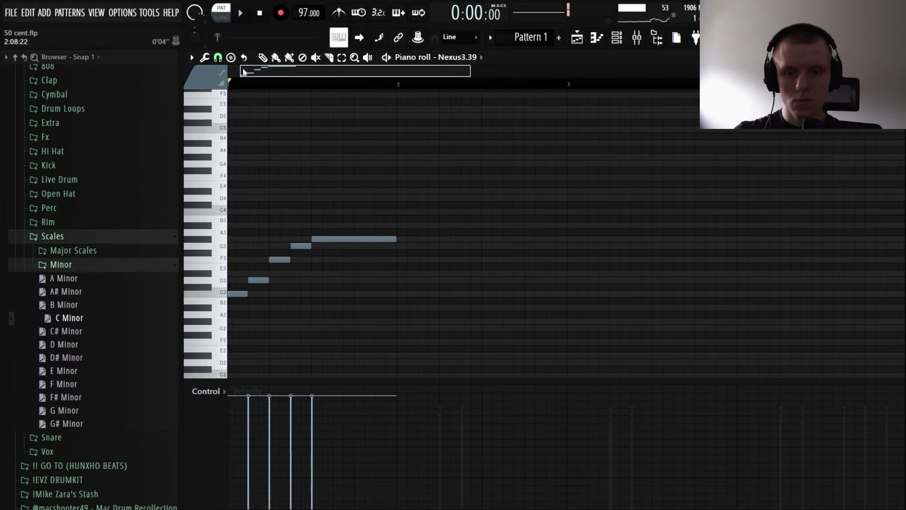
Step: Duplicate the one-bar Nexus3.39 phrase into bar 2 with its third note at C4 and play it back
key(space)
key(ctrl+b)
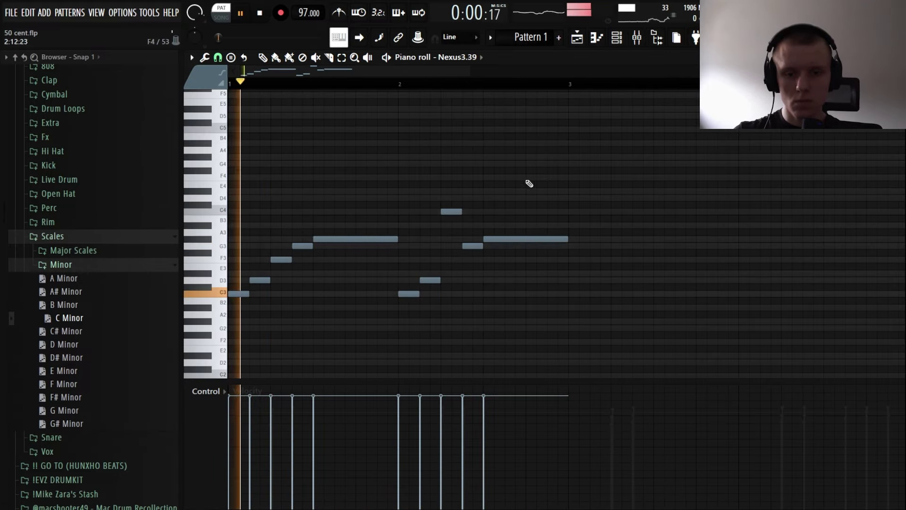
scroll(543, 83, up, 3)
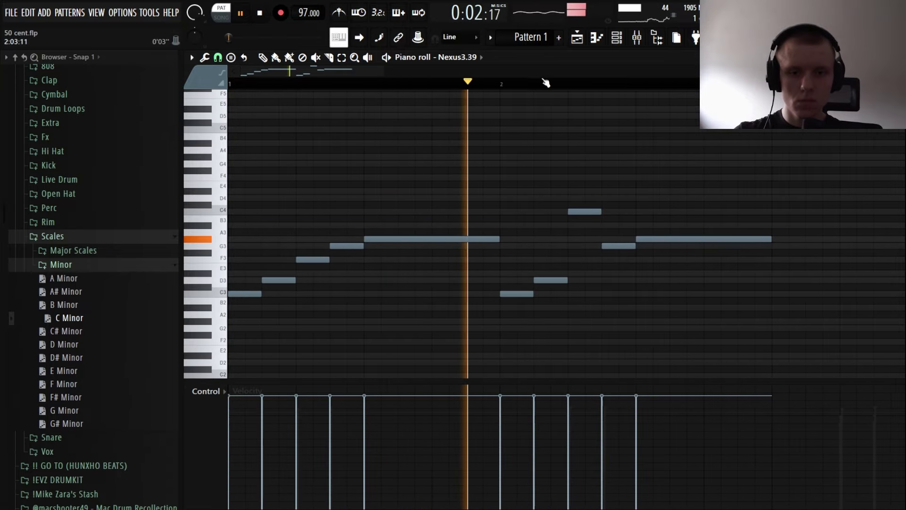
scroll(545, 83, down, 1)
drag(389, 68, 415, 68)
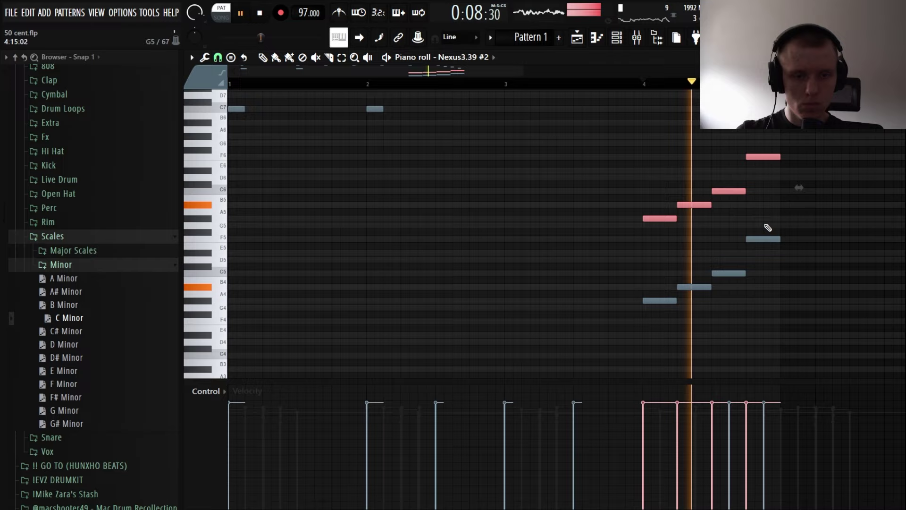
Step: Lower the short note at the start of bar 4 in Nexus3.39 #2 to C7
drag(831, 331, 670, 236)
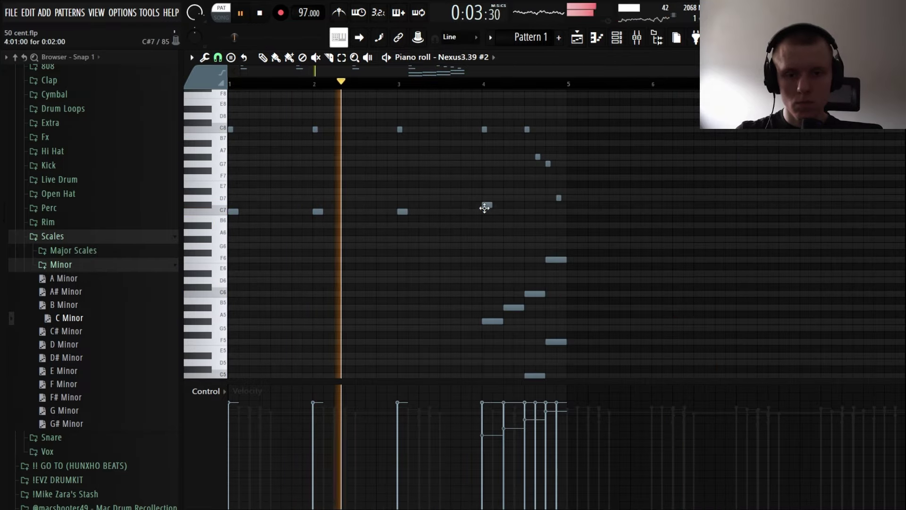
drag(485, 208, 488, 213)
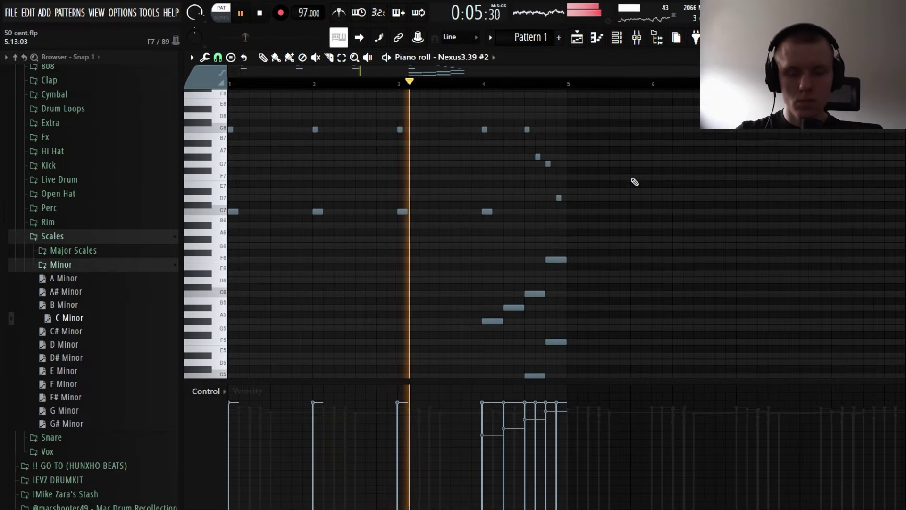
scroll(637, 182, down, 3)
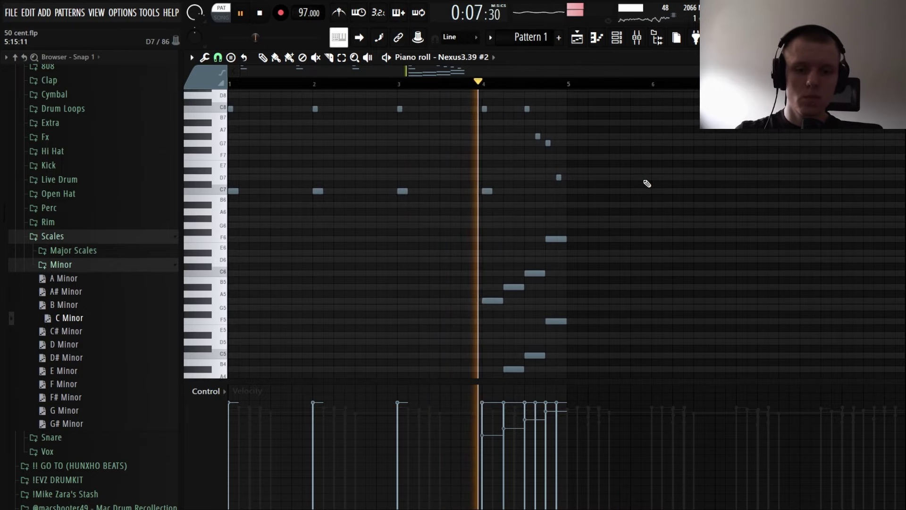
scroll(630, 215, down, 6)
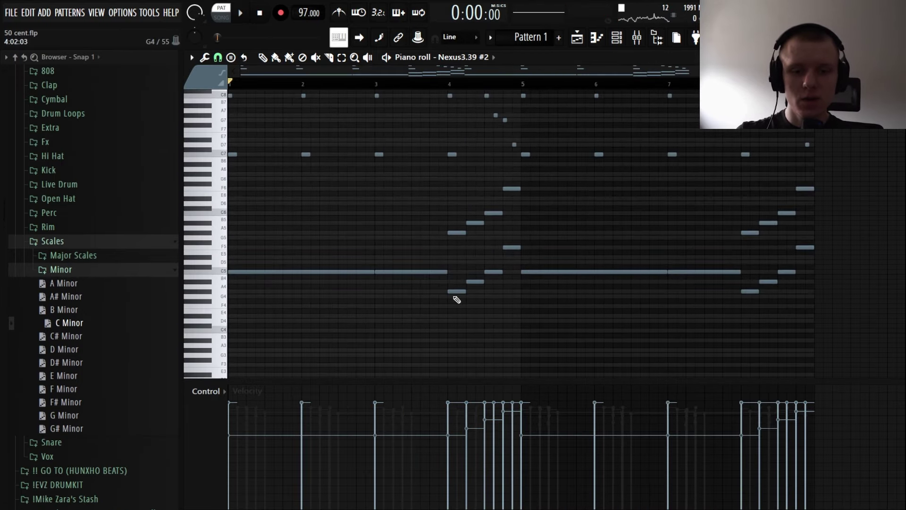
scroll(457, 299, up, 3)
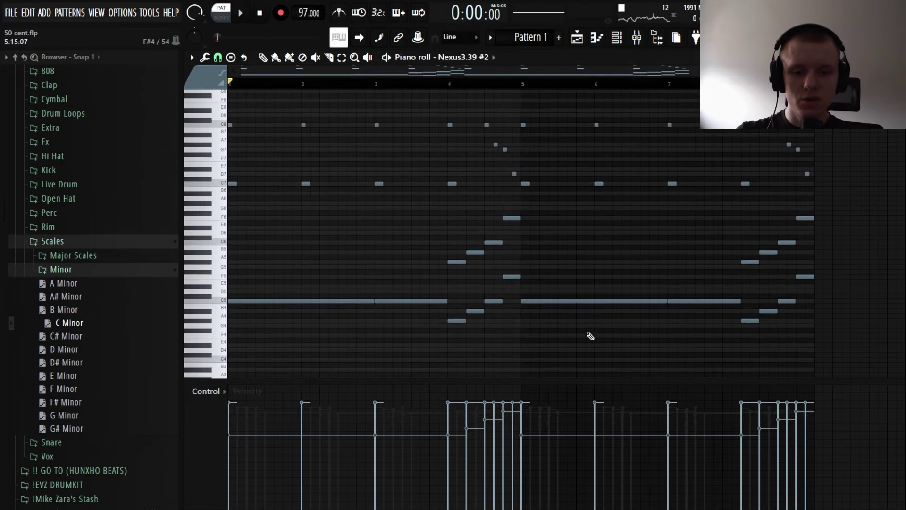
scroll(732, 283, up, 3)
drag(864, 223, 116, 119)
key(alt+o)
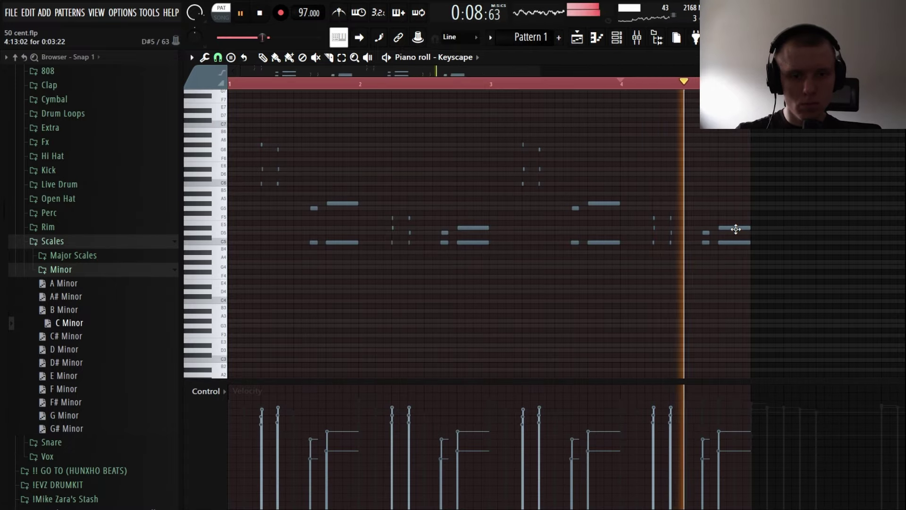
Step: Move the last long upper Keyscape note in bar 4 to G5 and fill its second half with a G#5 note
drag(734, 227, 735, 208)
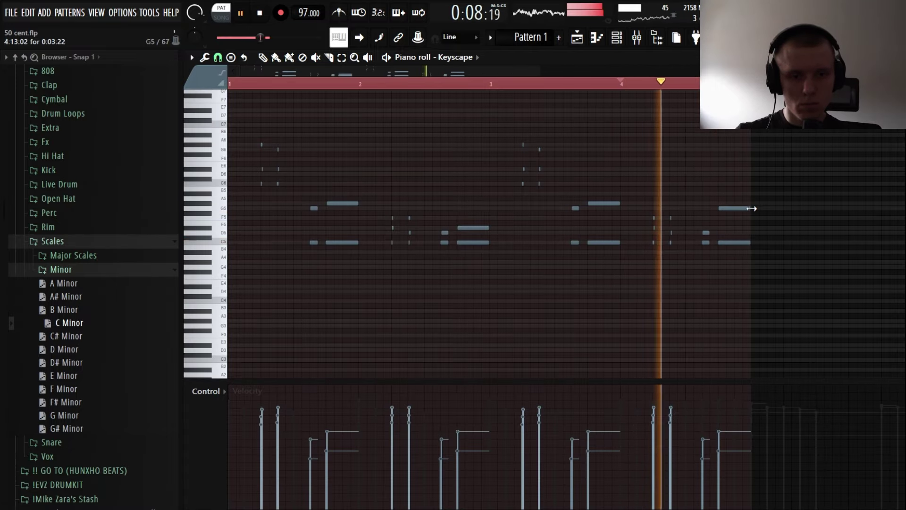
click(742, 208)
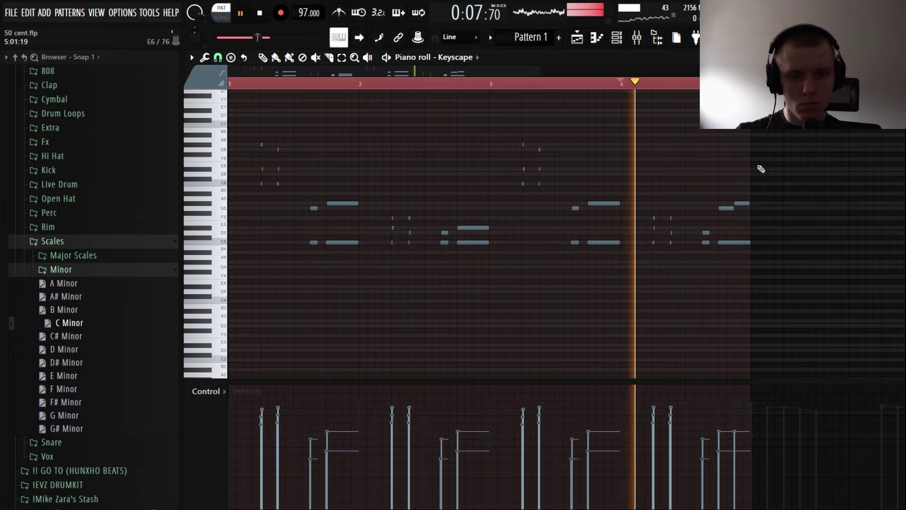
Step: Add a D#6 note right after the F6 note in the Nexus3.39 #3 run and stop playback
scroll(761, 168, up, 4)
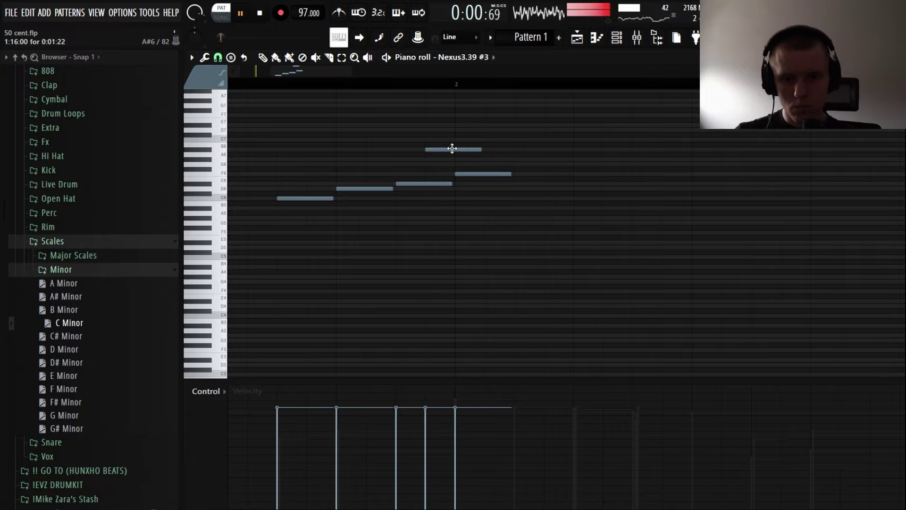
click(515, 184)
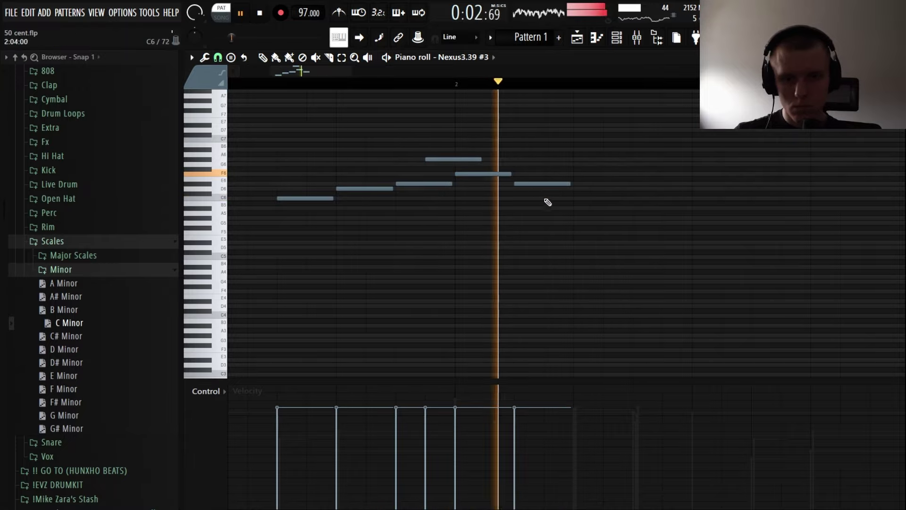
key(space)
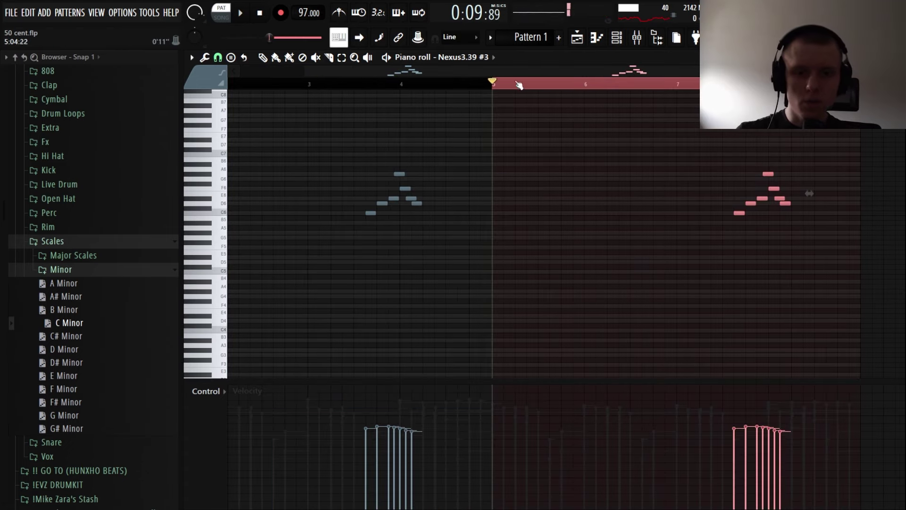
Step: Place one-bar PAD 09 notes at G#4 in bar 2, A#4 in bar 3 and C5 in bar 4
scroll(659, 257, up, 4)
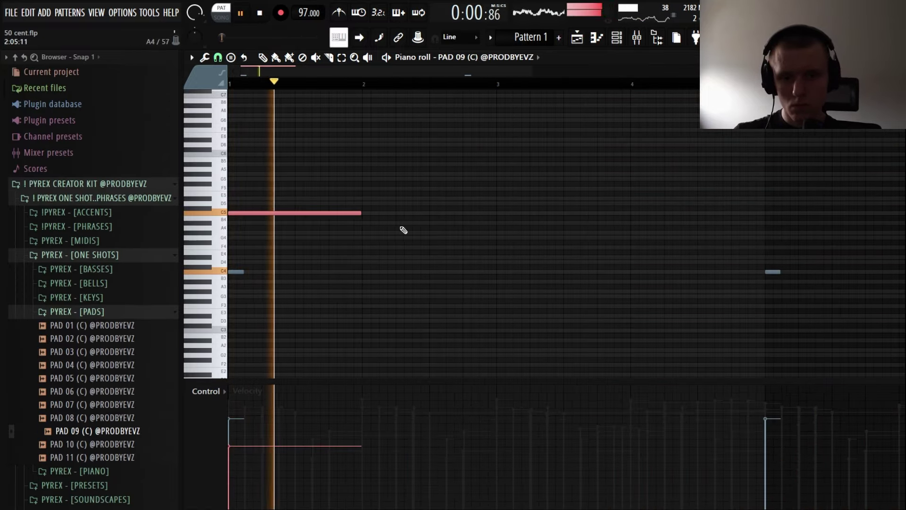
click(367, 233)
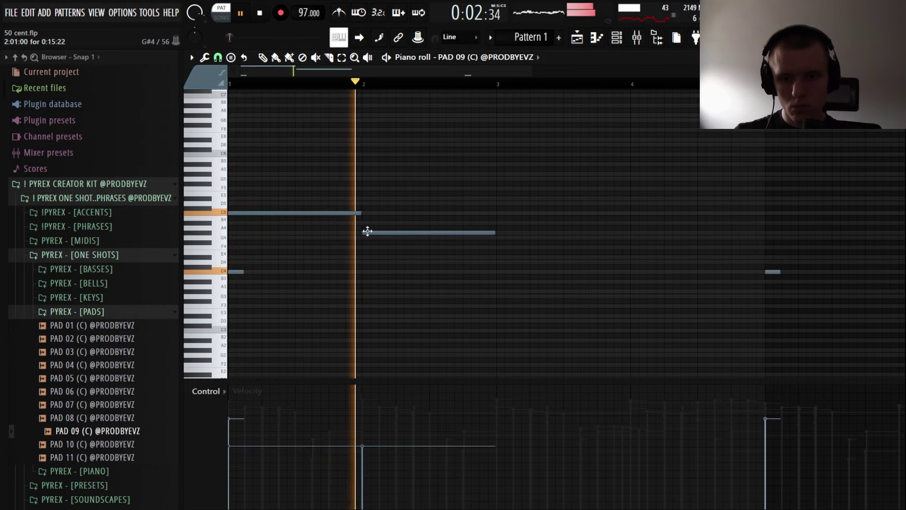
click(500, 223)
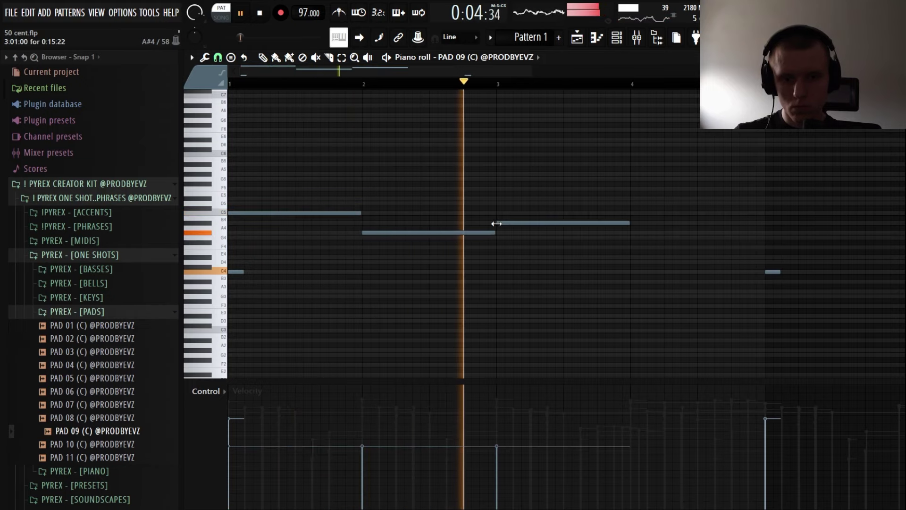
click(632, 213)
scroll(675, 188, down, 1)
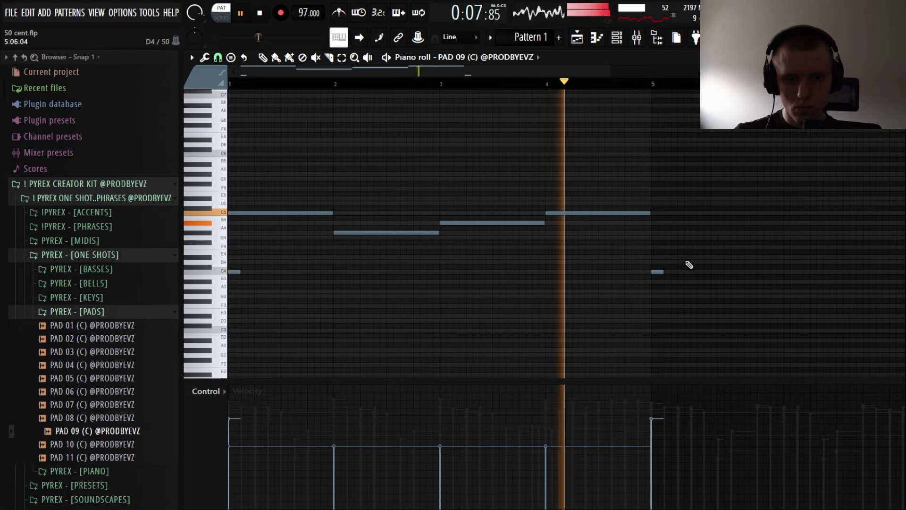
Step: Duplicate all the PAD 09 notes into bars 5 to 8, stop playback and leave the piano roll
key(ctrl+a)
key(ctrl+b)
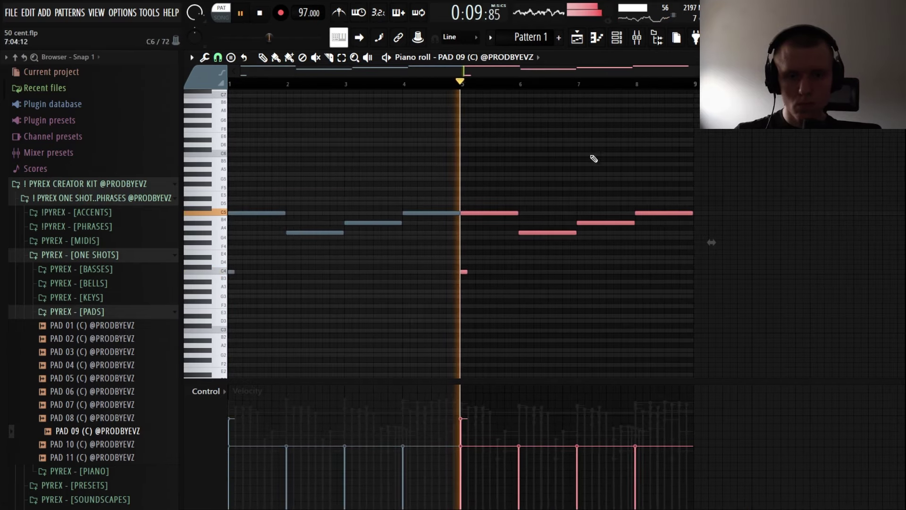
key(space)
key(F7)
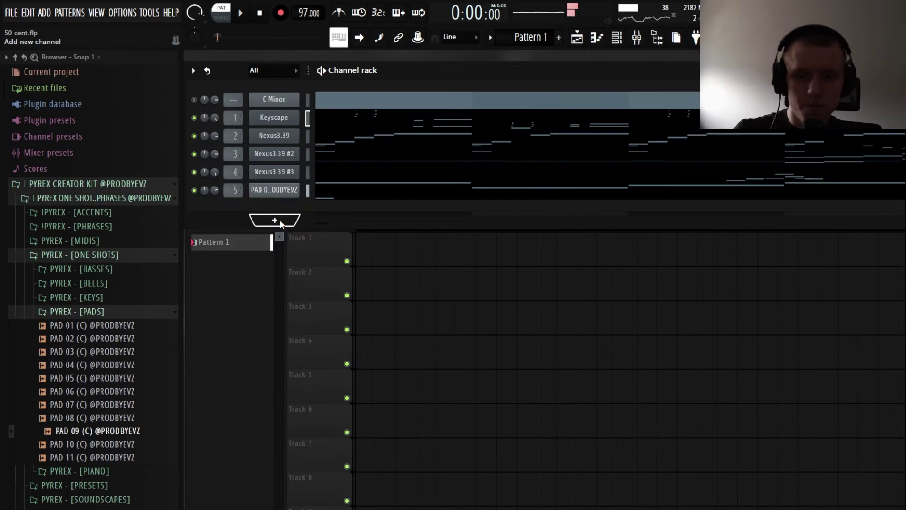
Step: Transpose all the Nexus3.39 #4 notes up one octave during playback, clear the selection and leave the piano roll
key(space)
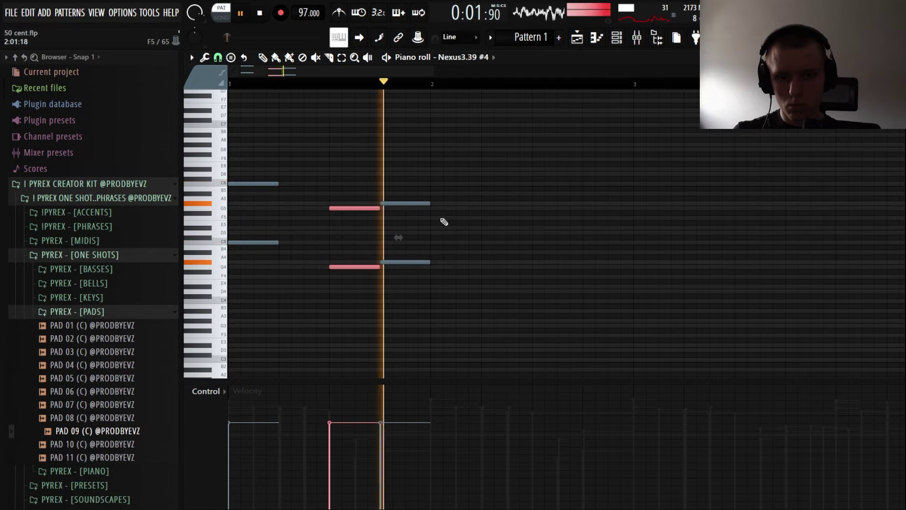
scroll(613, 161, down, 3)
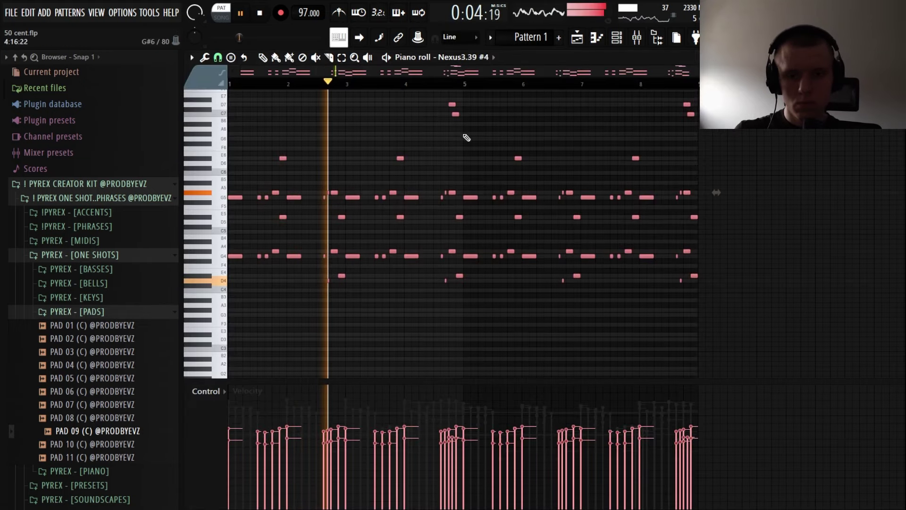
key(ctrl+Up)
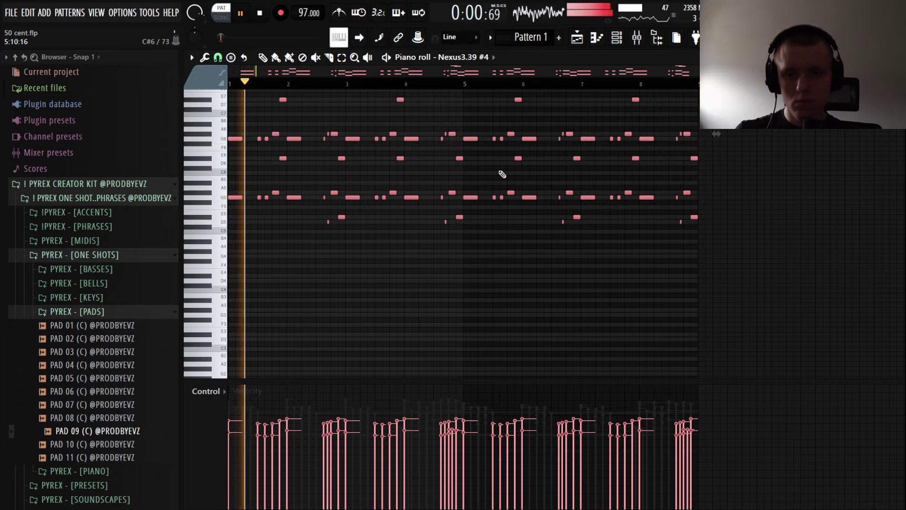
key(ctrl+d)
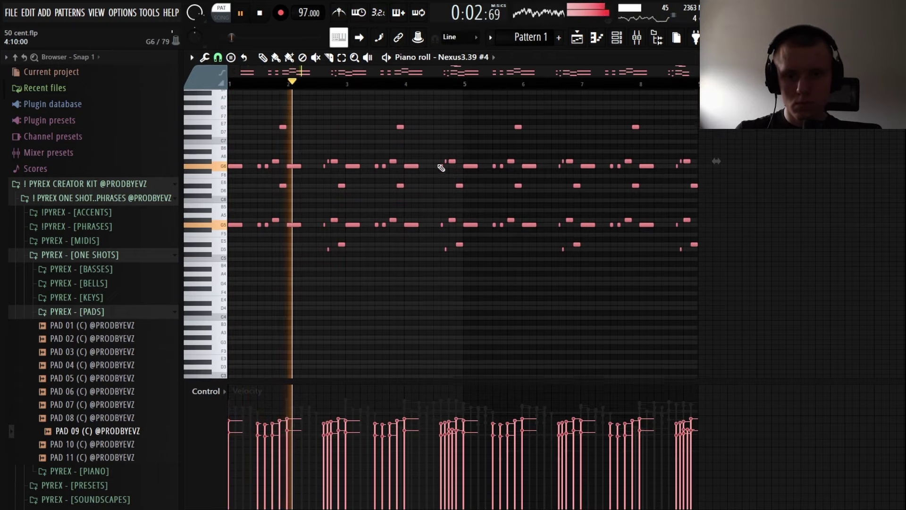
scroll(472, 147, up, 2)
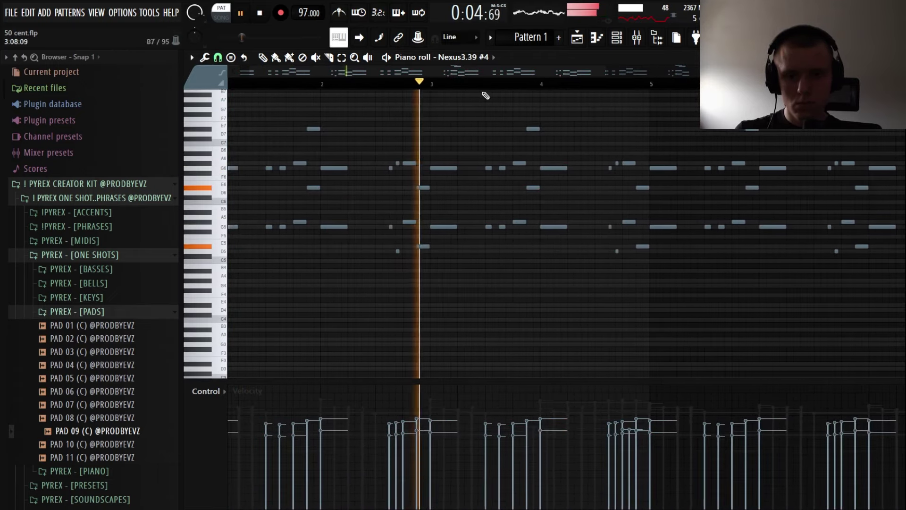
key(space)
key(F7)
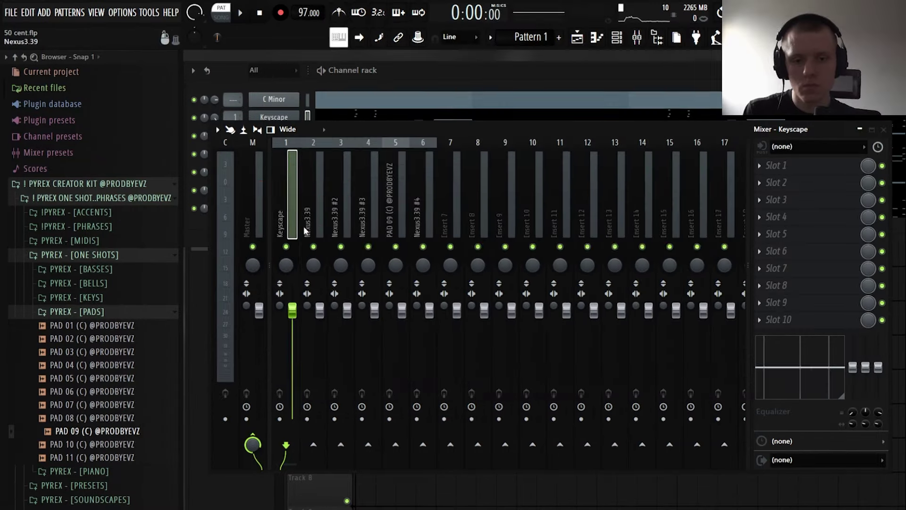
Step: Go through the melodic instruments' mixer tracks and route them to the melody fx chain track
click(315, 237)
key(Right)
key(Right)
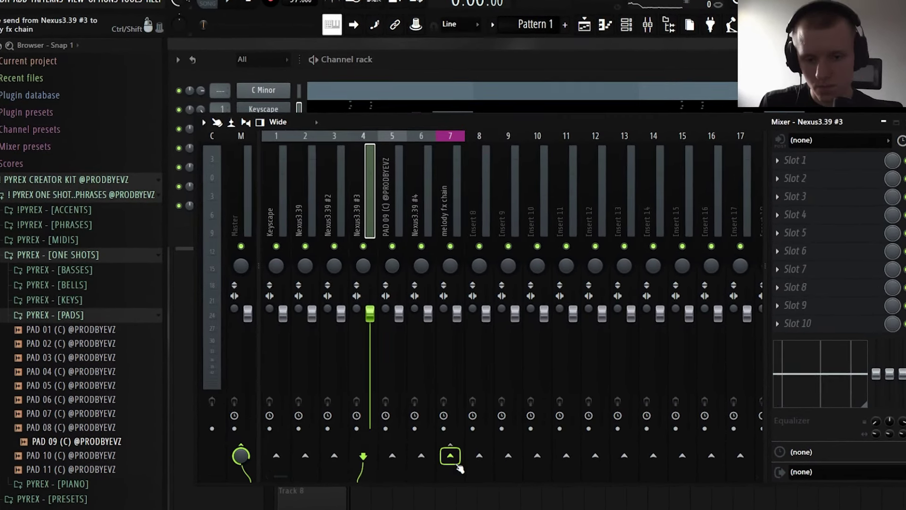
key(Right)
key(Right)
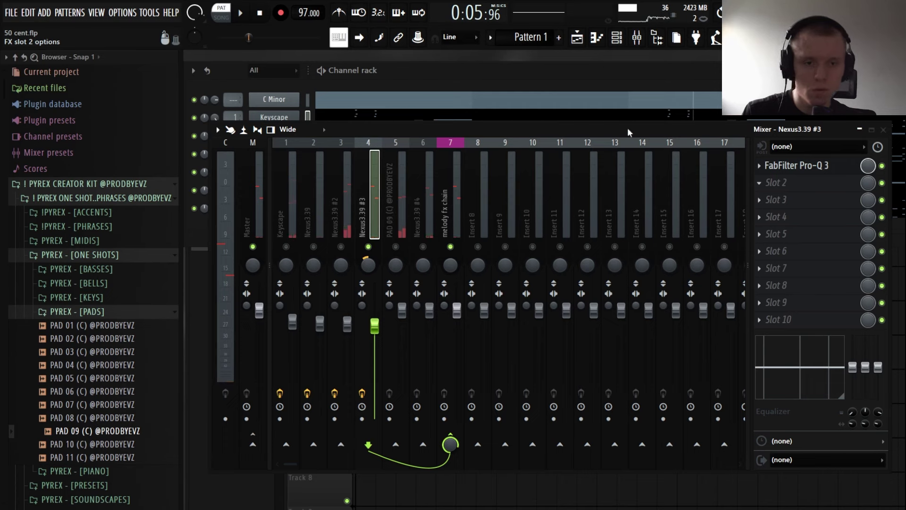
drag(477, 150, 484, 153)
key(space)
drag(496, 197, 495, 208)
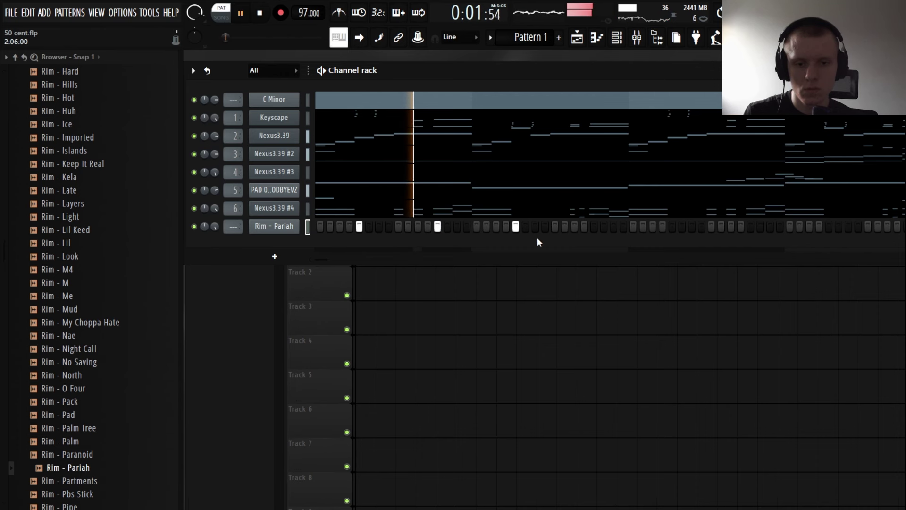
Step: Add the rim hit on step 29 and the first clap hit on step 5 of the pattern
click(595, 227)
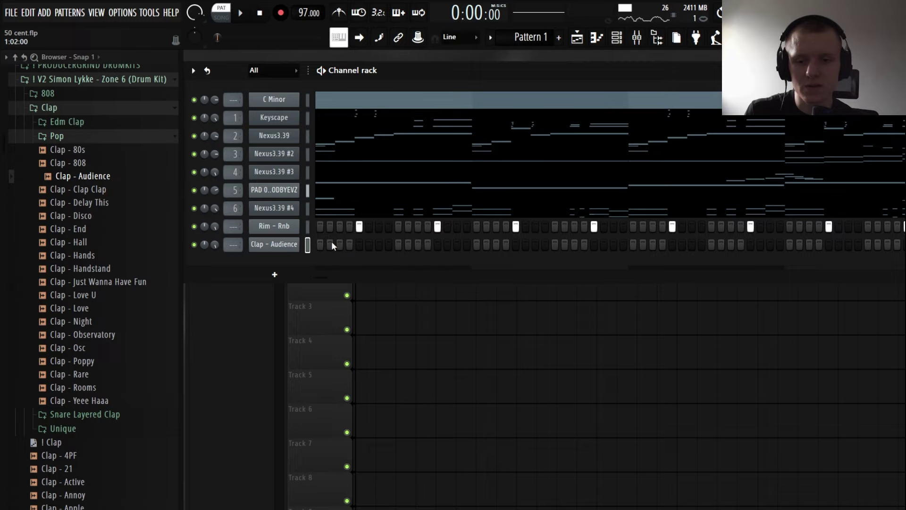
click(359, 244)
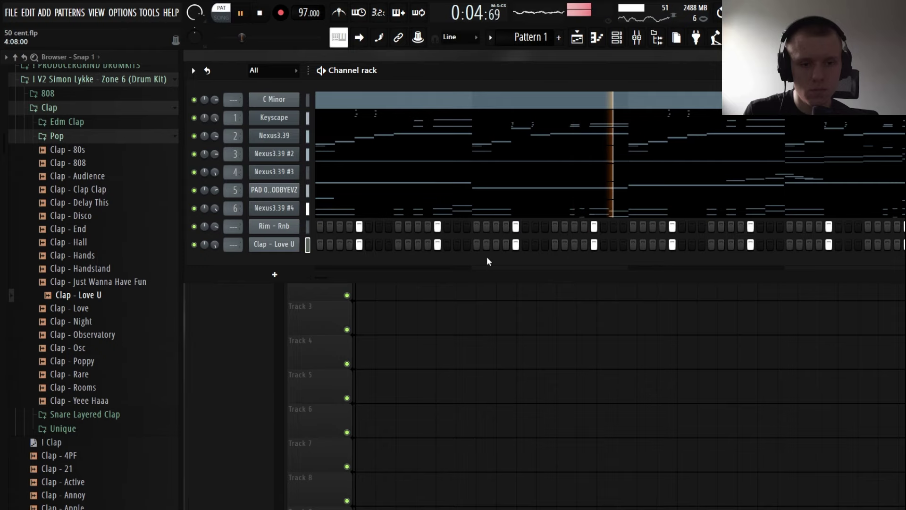
Step: Select bars 1 to 4 of the Clap - Love U pattern in its piano roll and stop playback
key(F7)
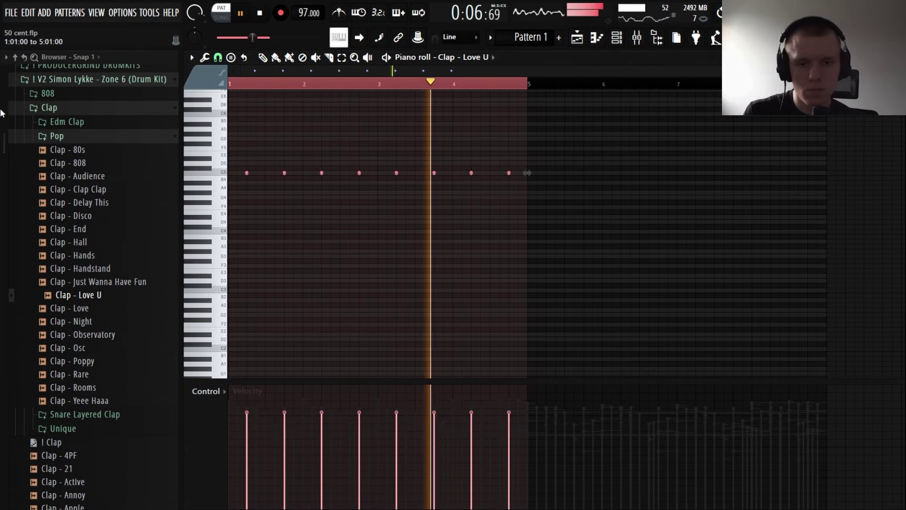
click(529, 88)
key(space)
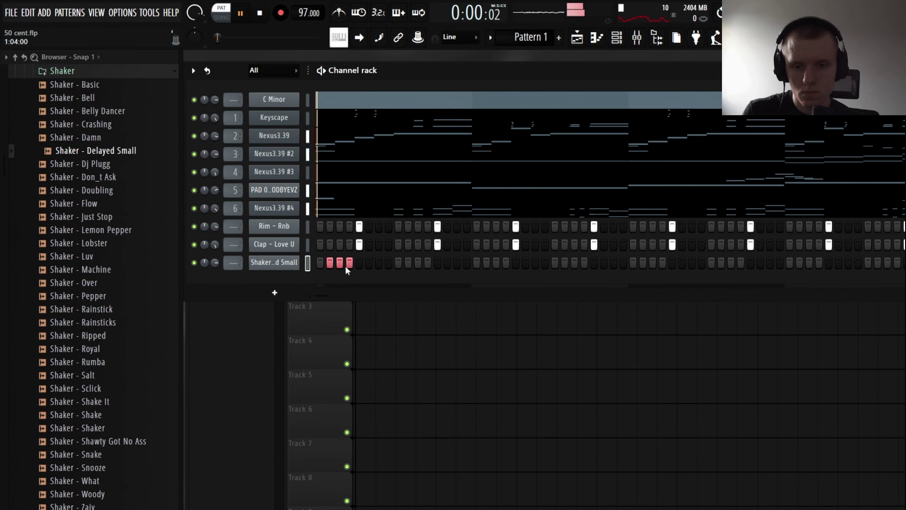
Step: Open the Shaker - Delayed Small piano roll and audition the shaker hits with playback
key(space)
key(F7)
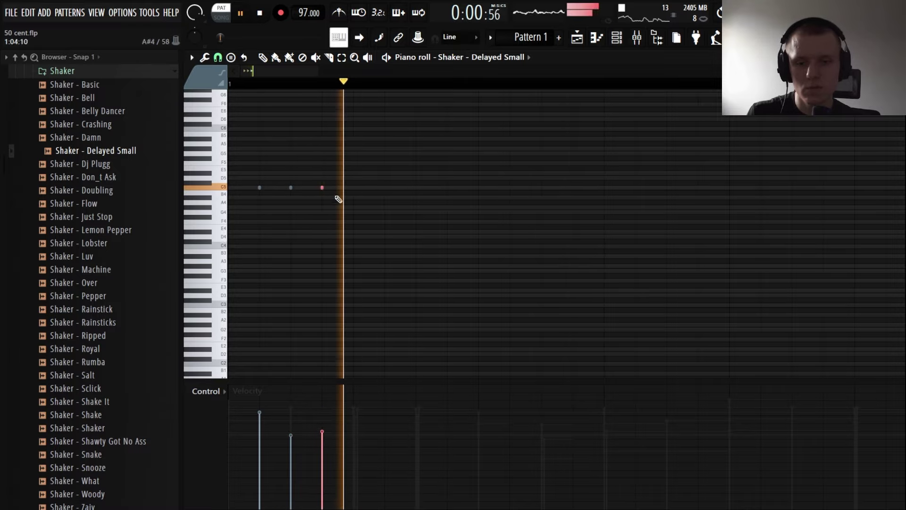
key(space)
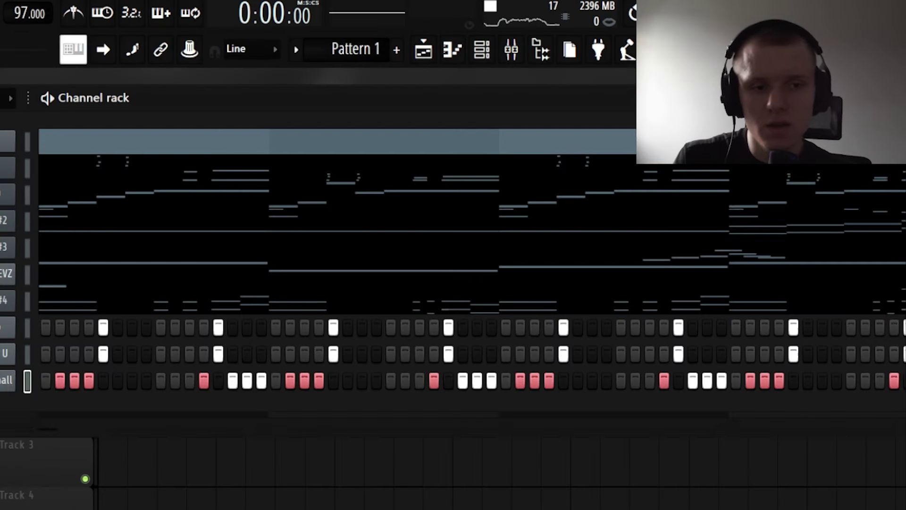
Step: Add Kick - Four hits on the last step of bar 1 and the first step of bar 2 during playback
key(space)
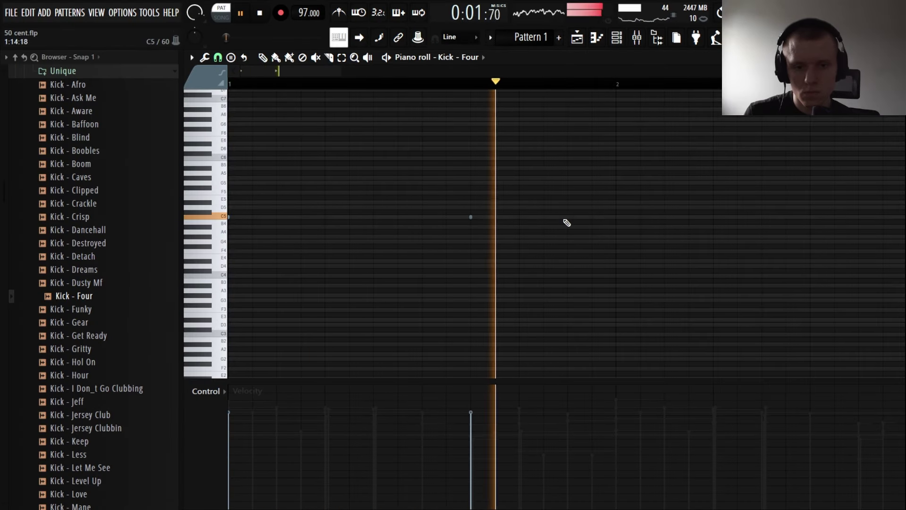
click(592, 217)
click(616, 217)
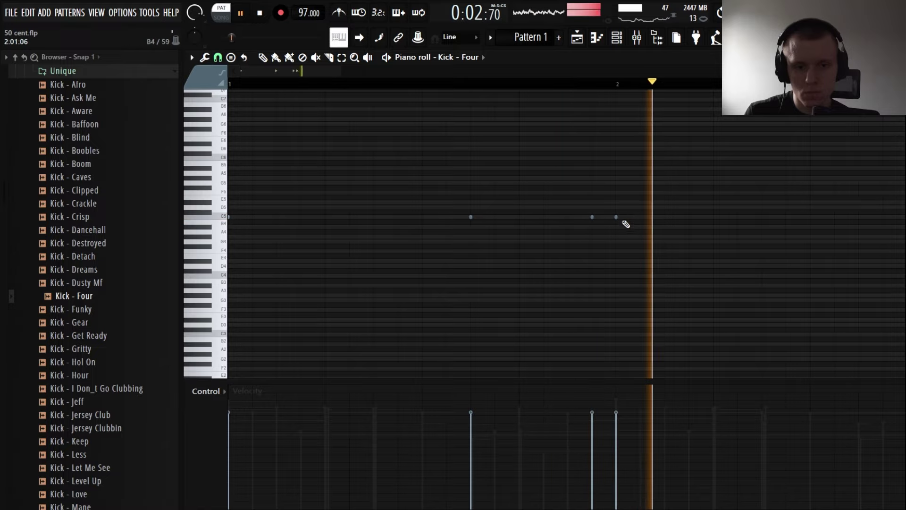
scroll(543, 215, down, 3)
key(space)
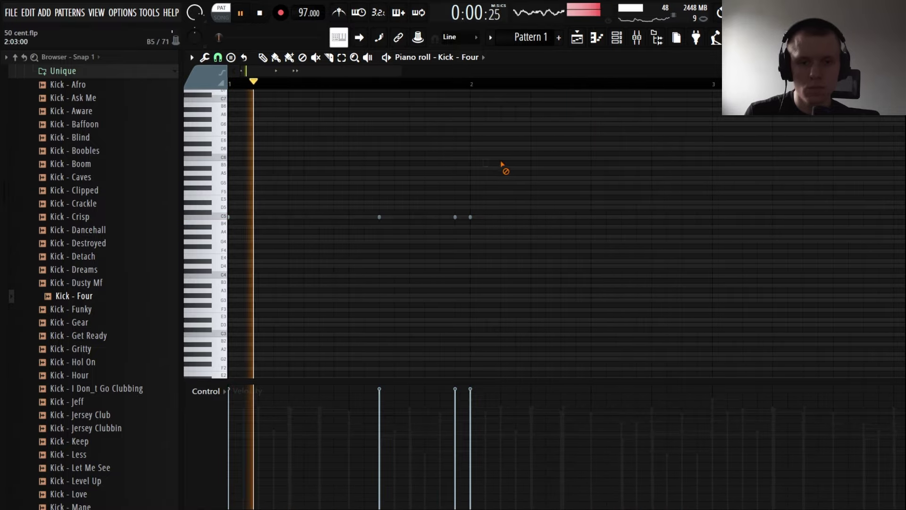
click(455, 217)
scroll(499, 190, up, 1)
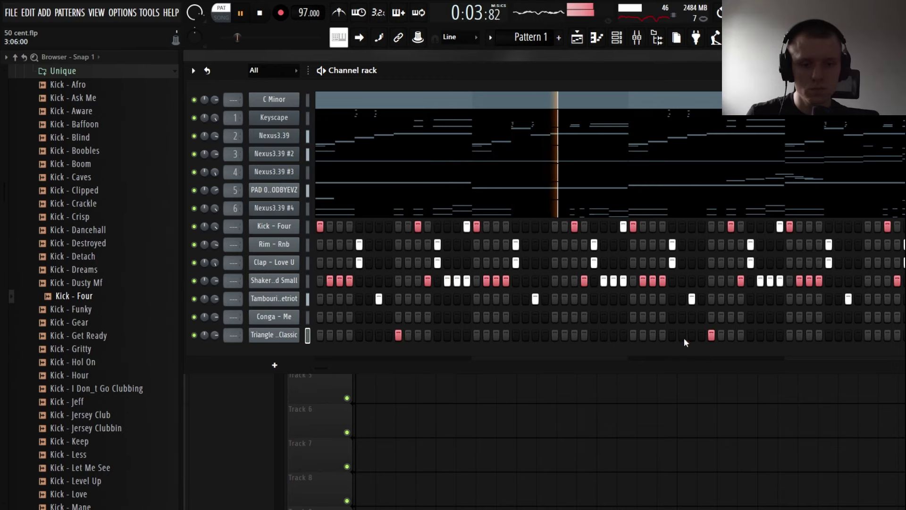
Step: Move all three Snare - White notes one step earlier so they fill the last three steps of bar 1
key(F7)
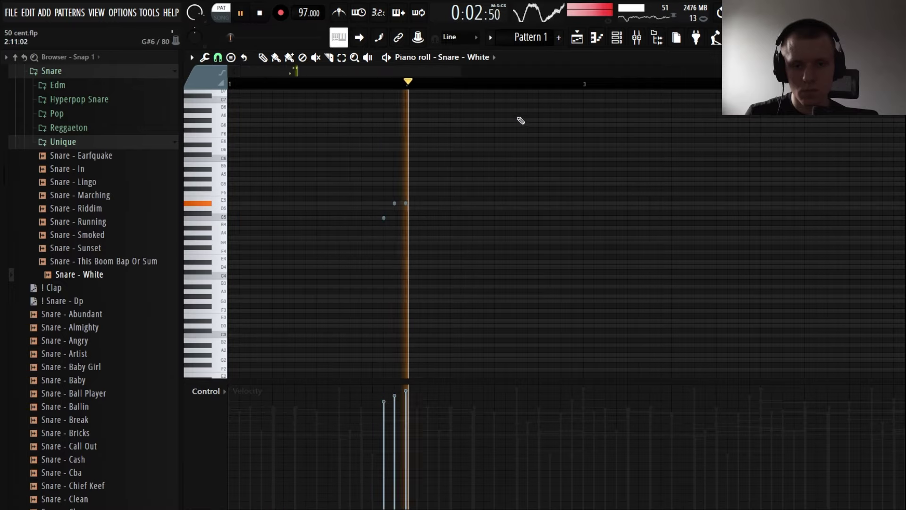
scroll(522, 85, down, 3)
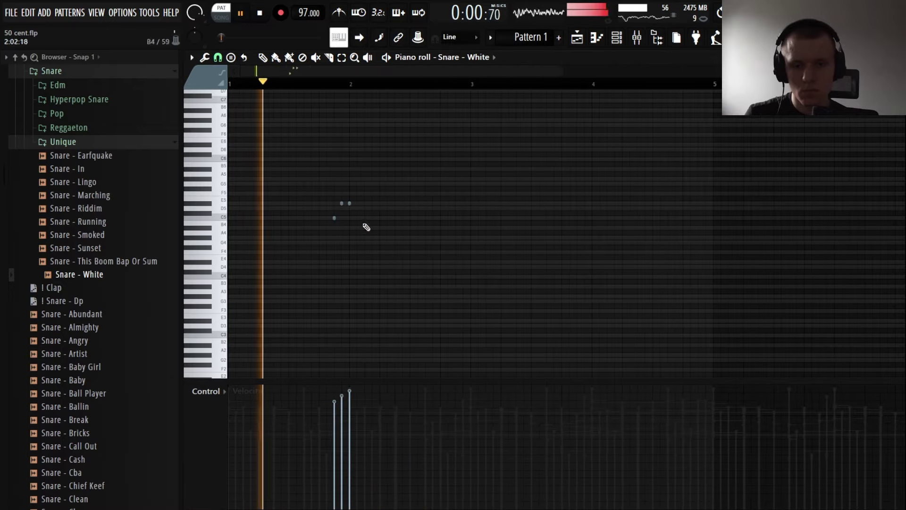
key(ctrl+a)
drag(334, 217, 327, 218)
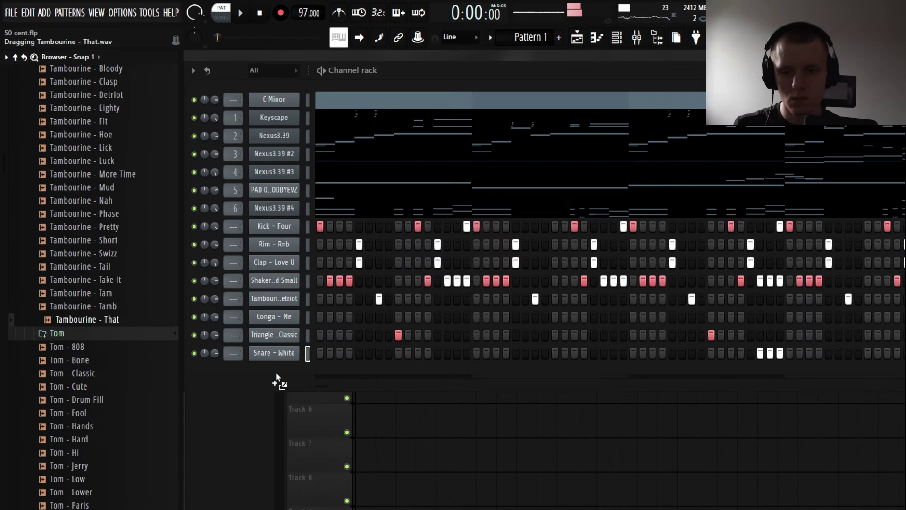
Step: Add the Tambourine - That sample as a new channel below Snare - White
drag(276, 374, 279, 378)
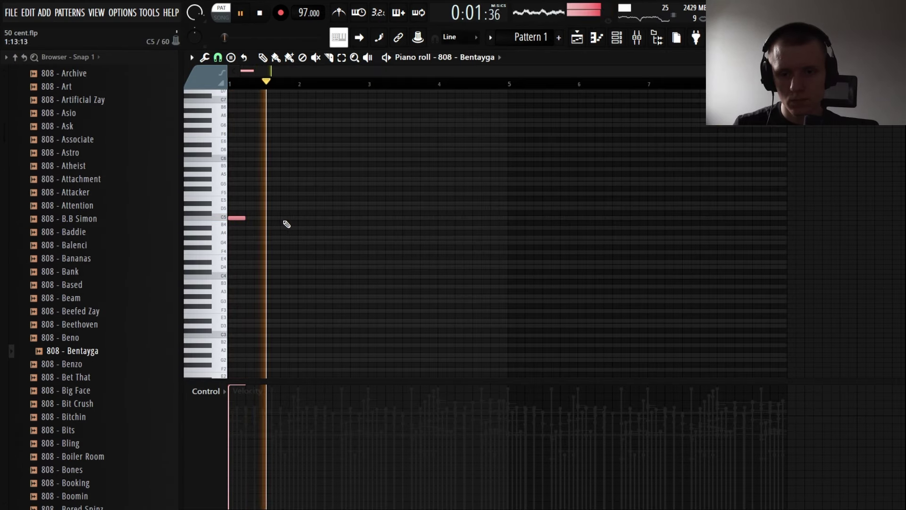
Step: Place an 808 - Bentayga note at the start of bar 2 and duplicate the two-bar 808 phrase into bars 3 and 4
click(309, 222)
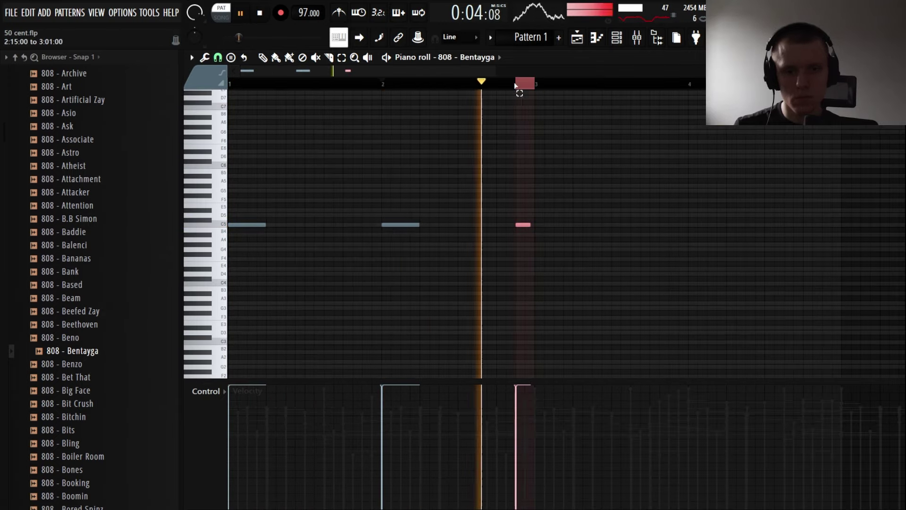
key(ctrl+b)
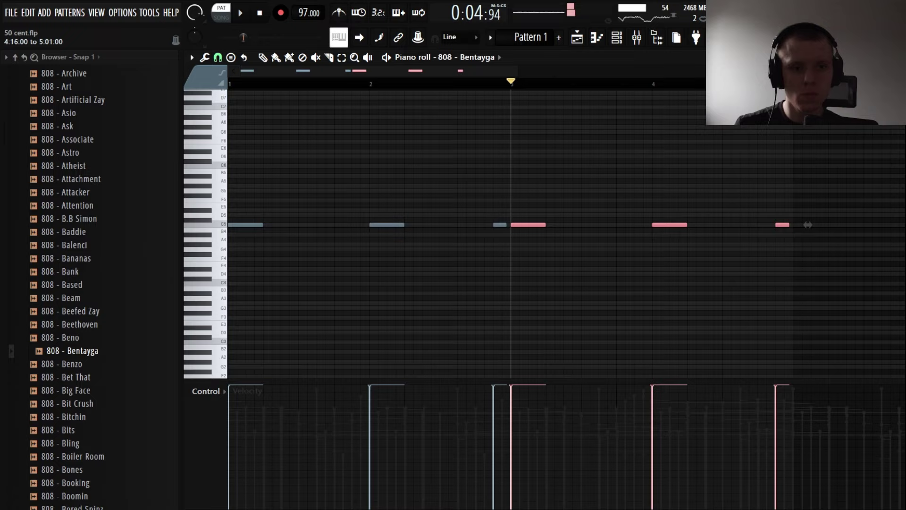
click(420, 162)
key(space)
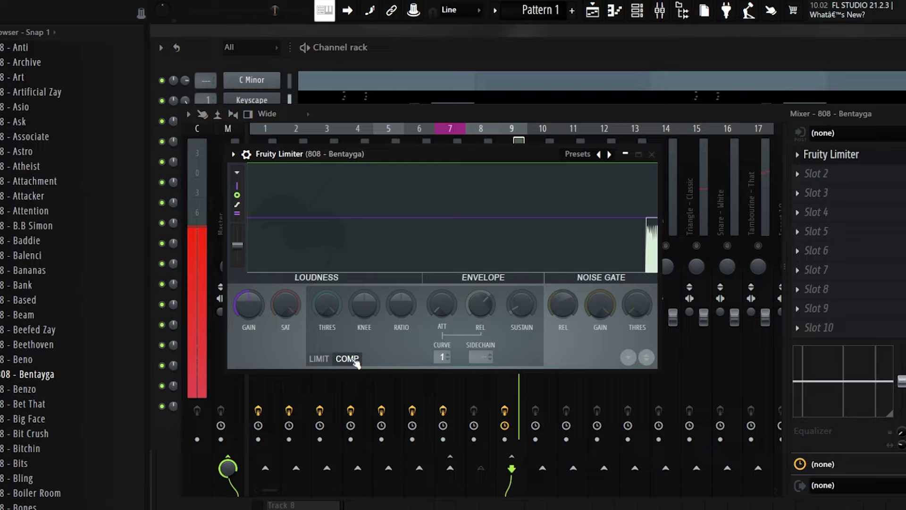
Step: Balance the Rim - Rnb, Shaker - Delayed Small, Snare - White and Tambourine - That mixer tracks and select the Master track
click(555, 251)
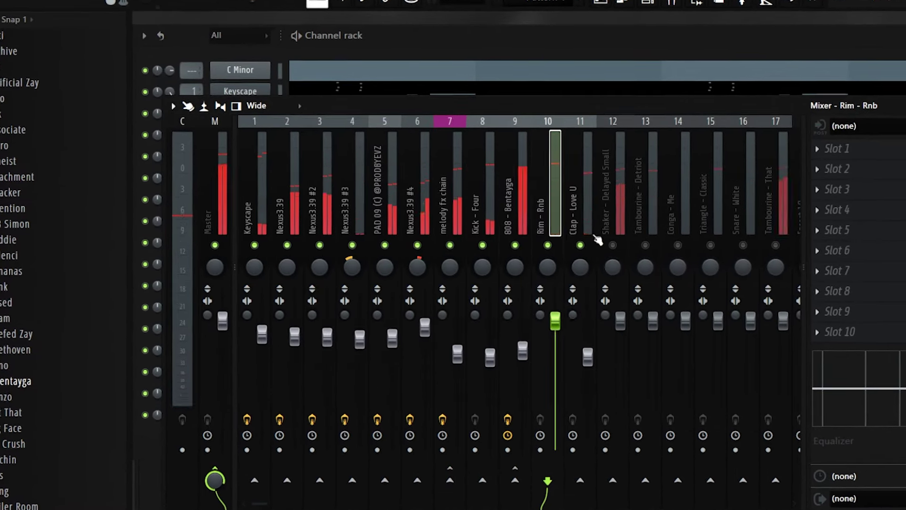
click(621, 259)
click(725, 198)
click(793, 198)
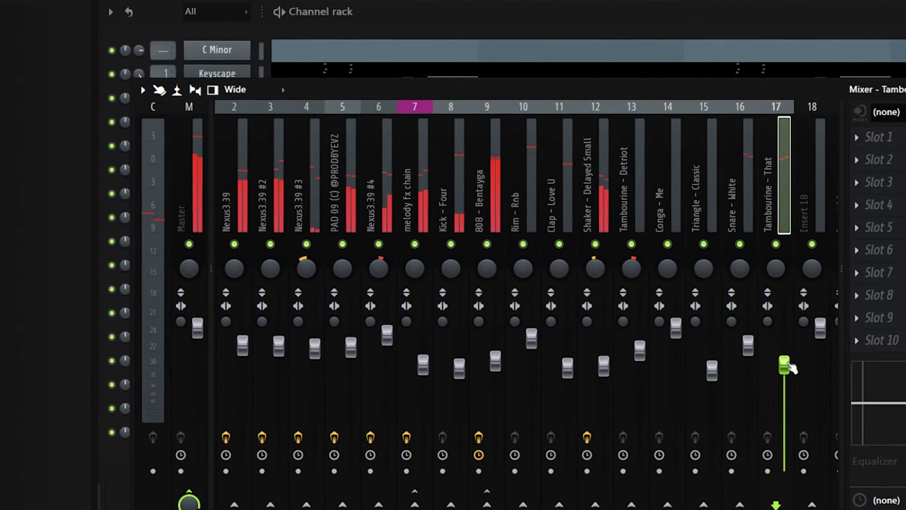
click(202, 198)
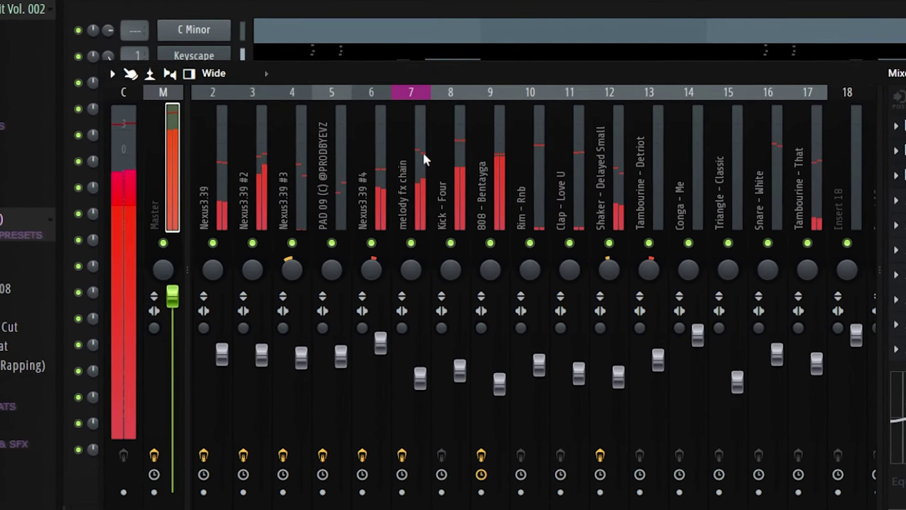